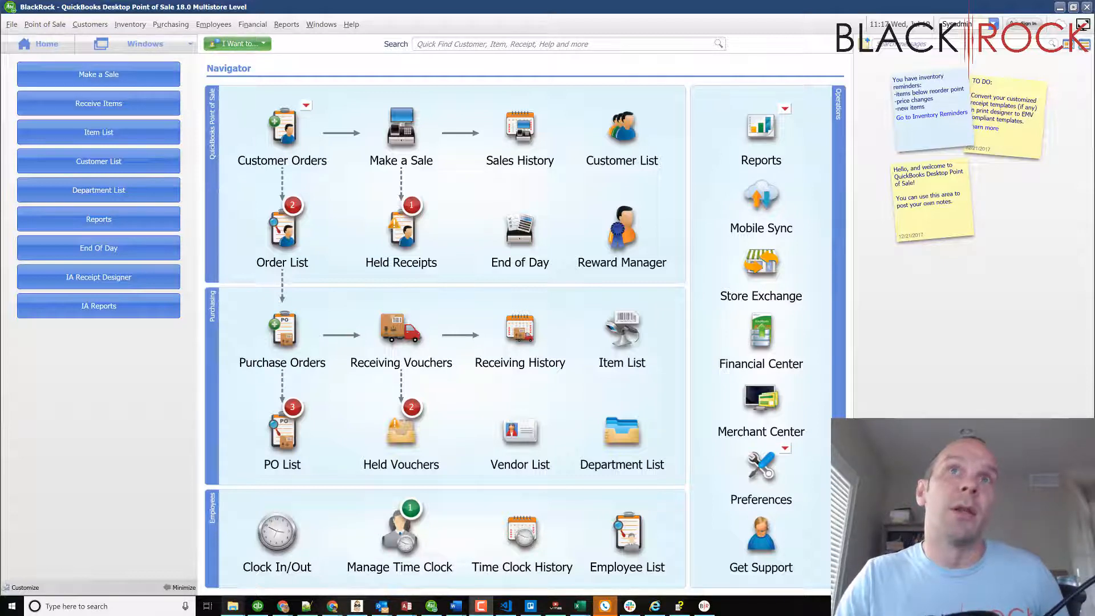
Step: Review the margin and markup percentages in the department list, and open the item list to view item costs and departments
click(608, 449)
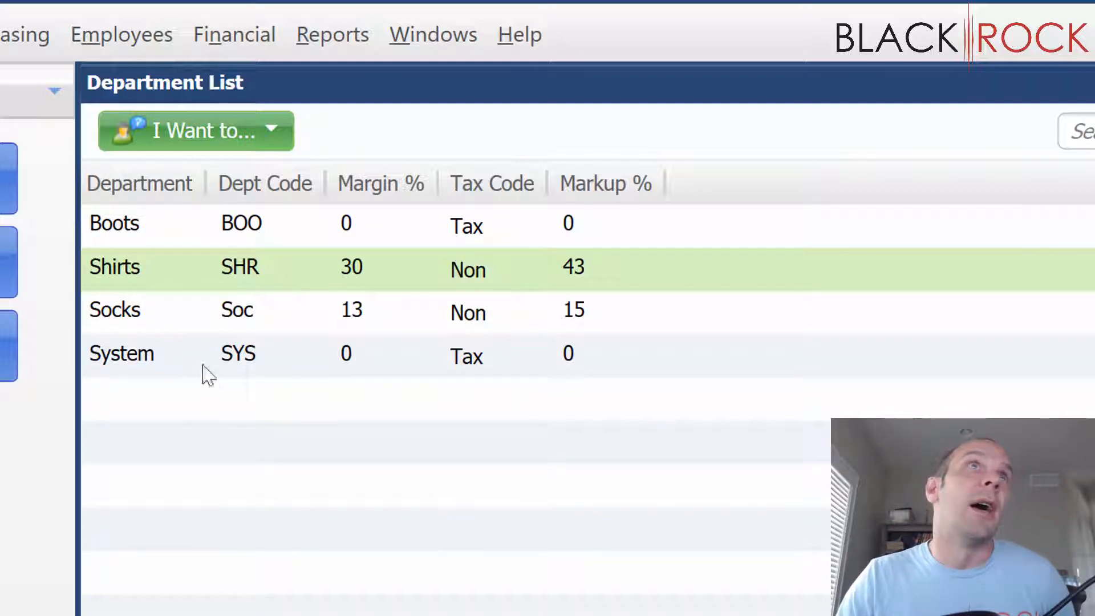
click(383, 320)
click(378, 289)
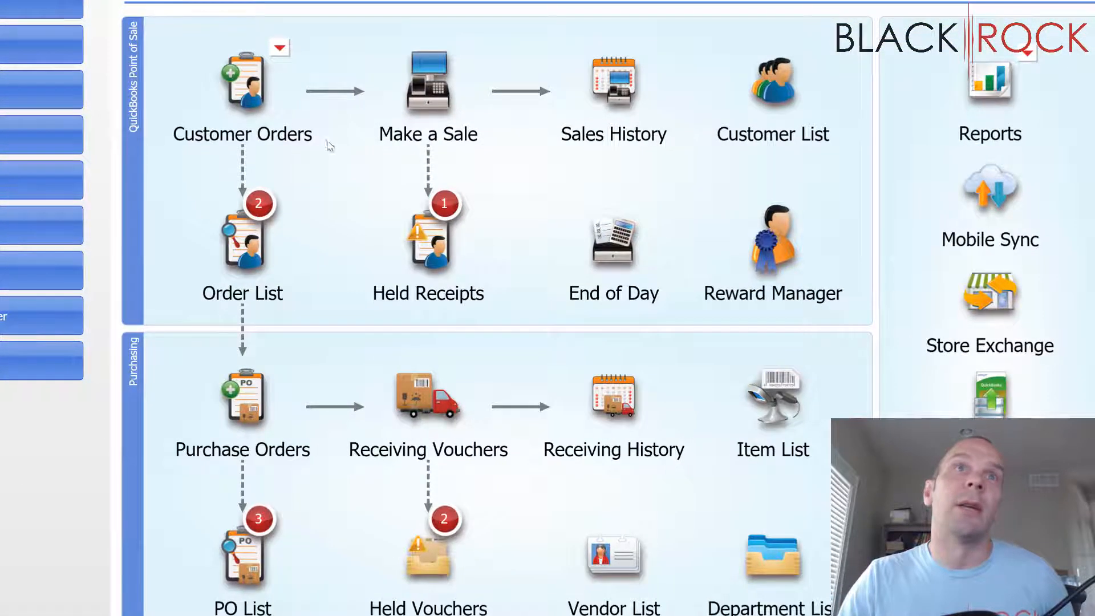
click(793, 406)
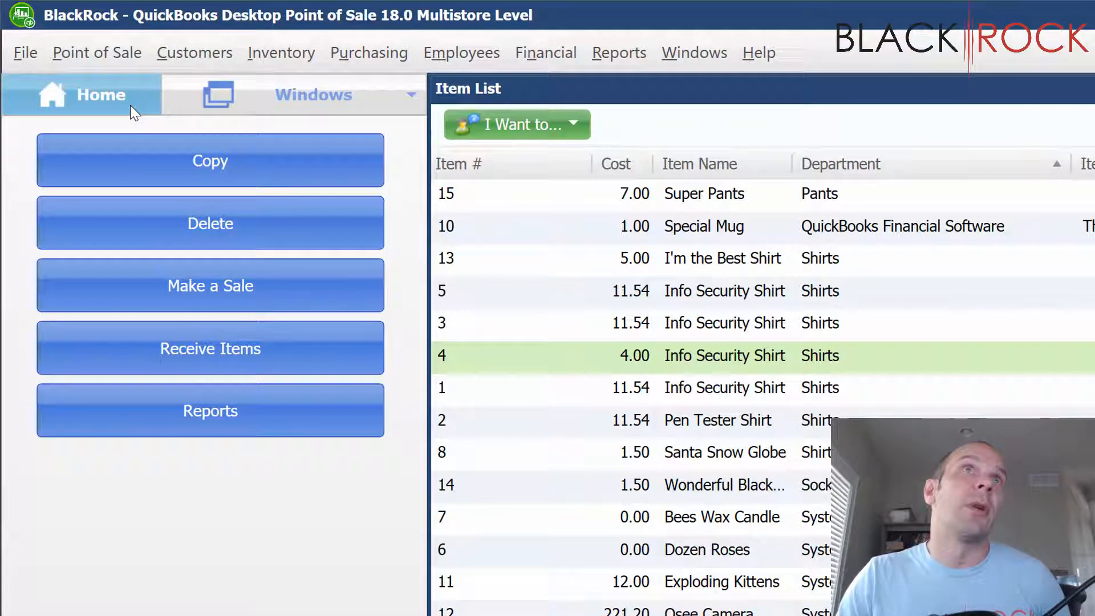
Step: Open the Price Manager from the home screen and start a new item price change
click(130, 105)
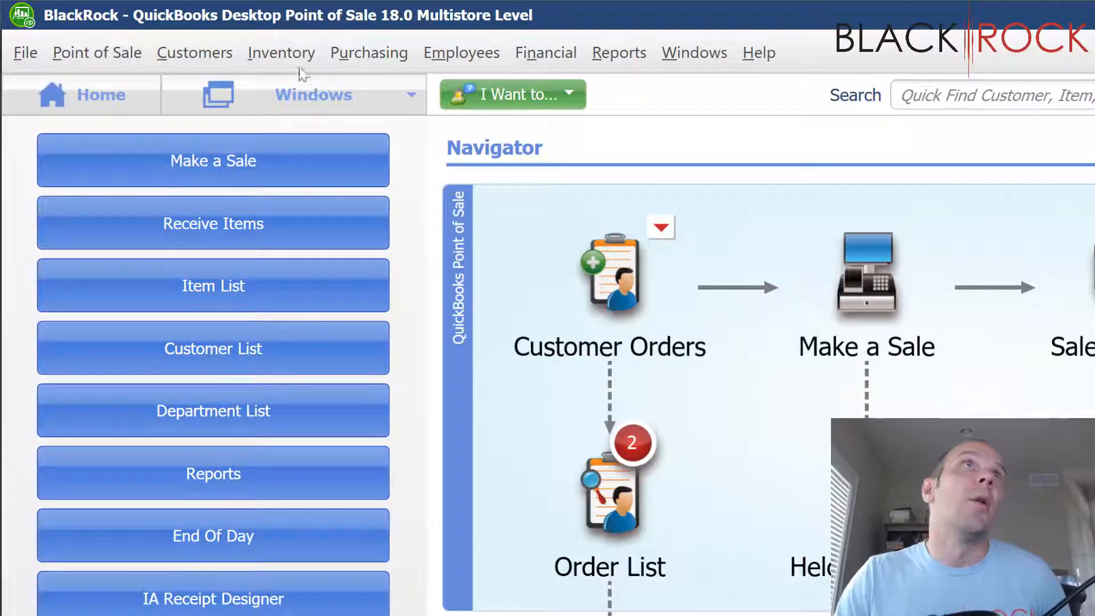
click(288, 59)
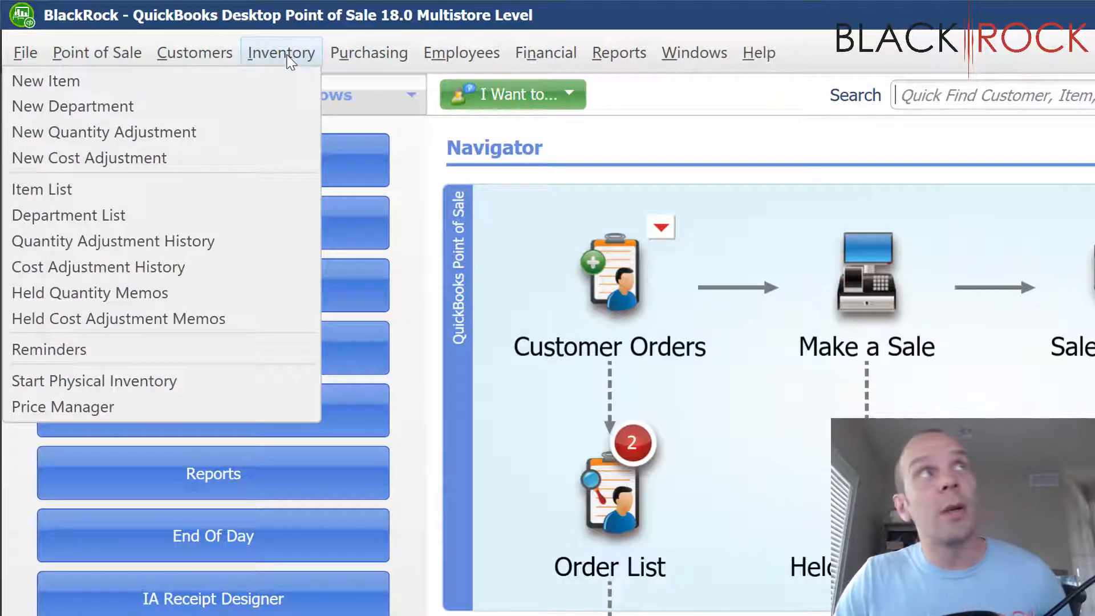
click(280, 408)
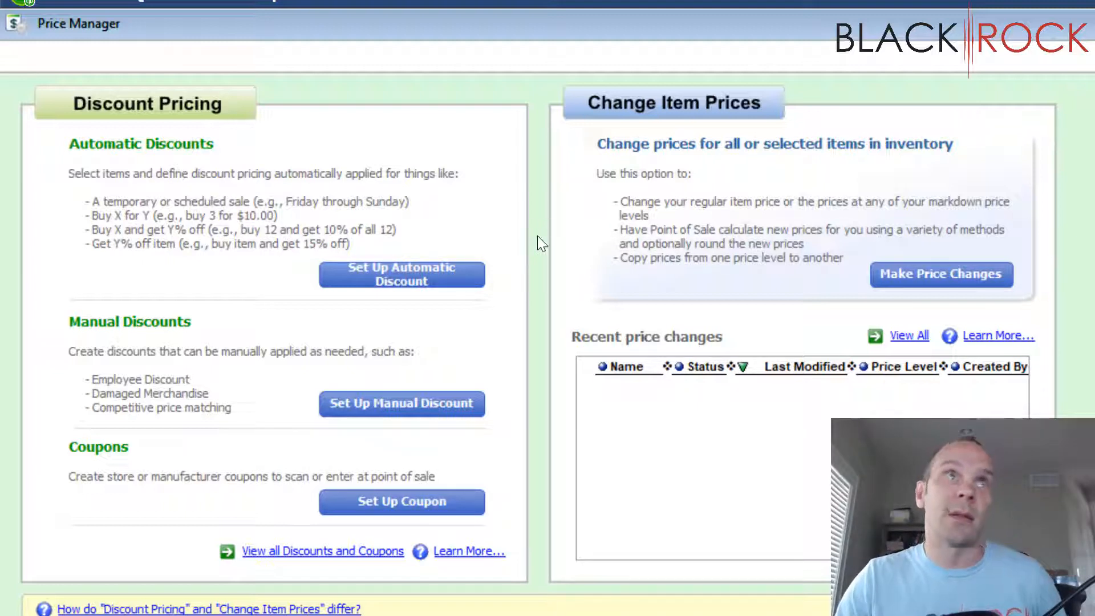
click(929, 273)
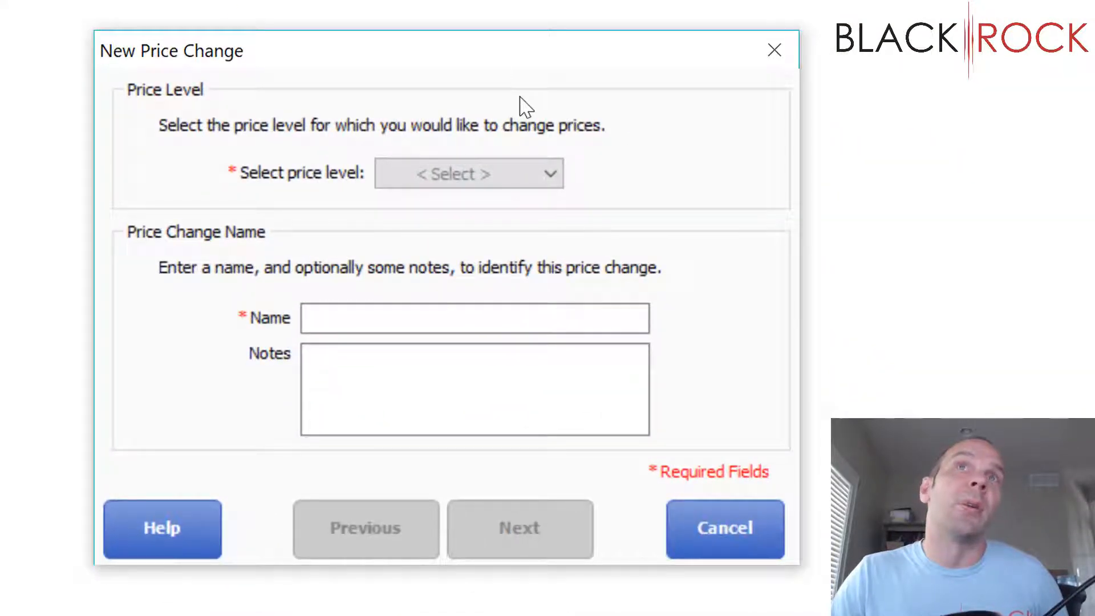
Step: Set the new price change to the Regular Price level and name it "Shirt Reprice 1"
click(542, 173)
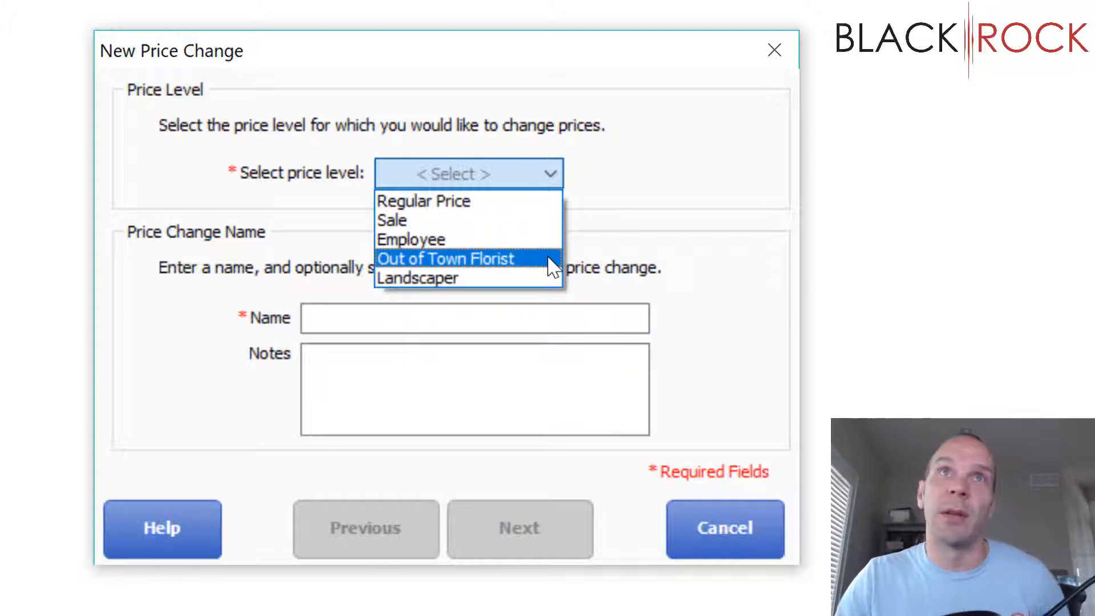
click(691, 209)
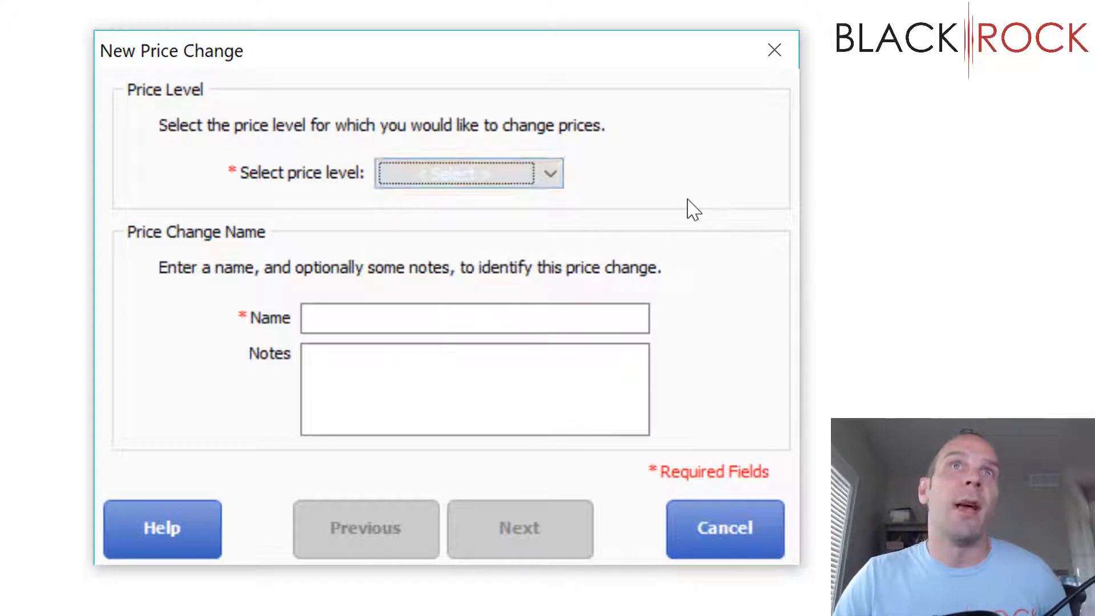
click(553, 175)
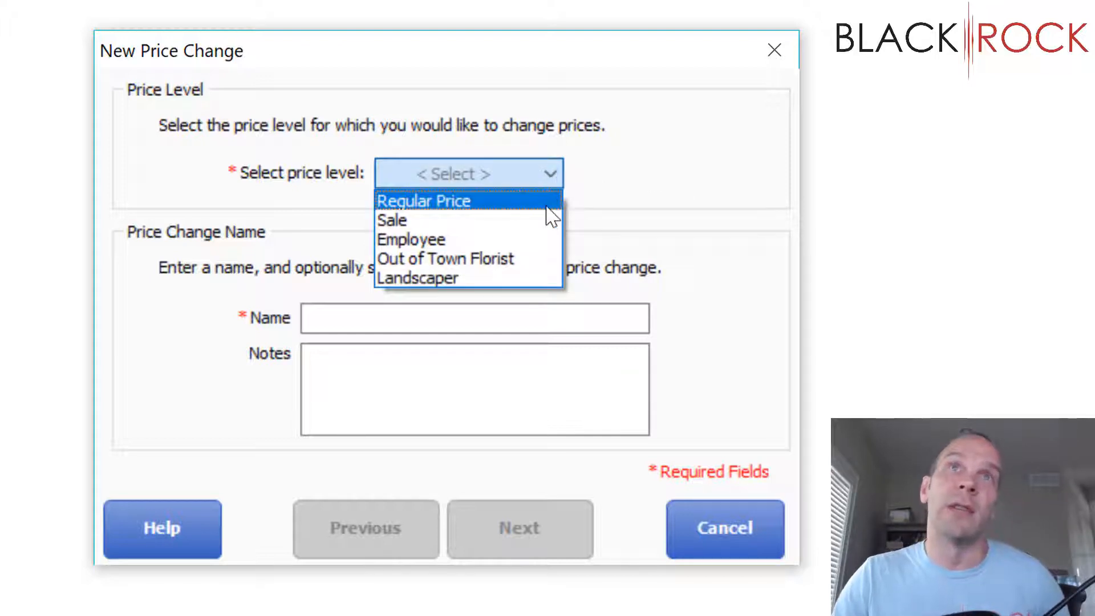
click(546, 207)
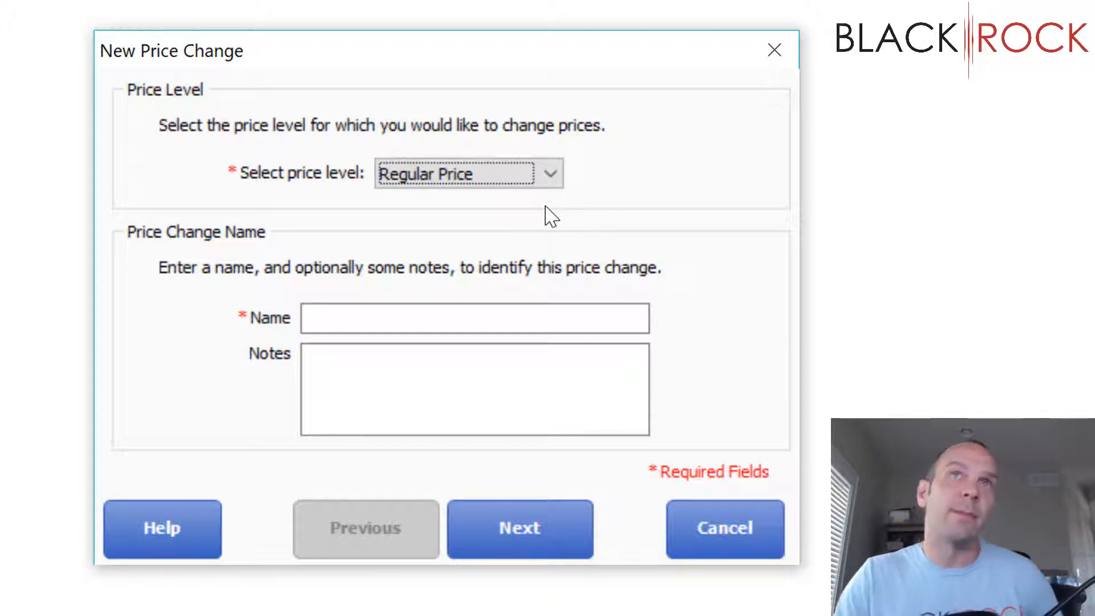
click(520, 307)
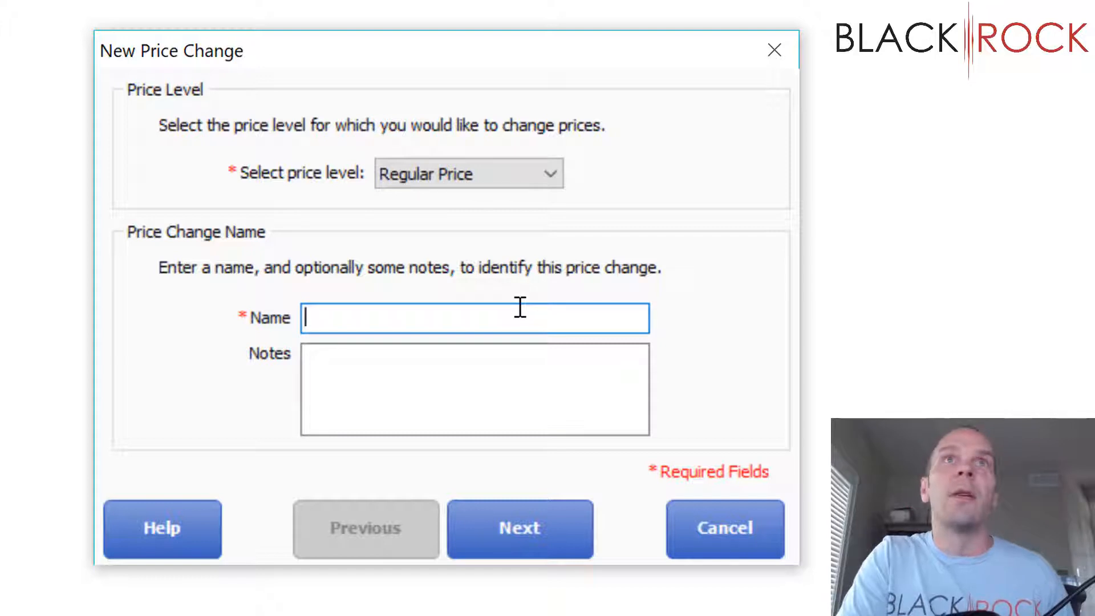
text(Shirt )
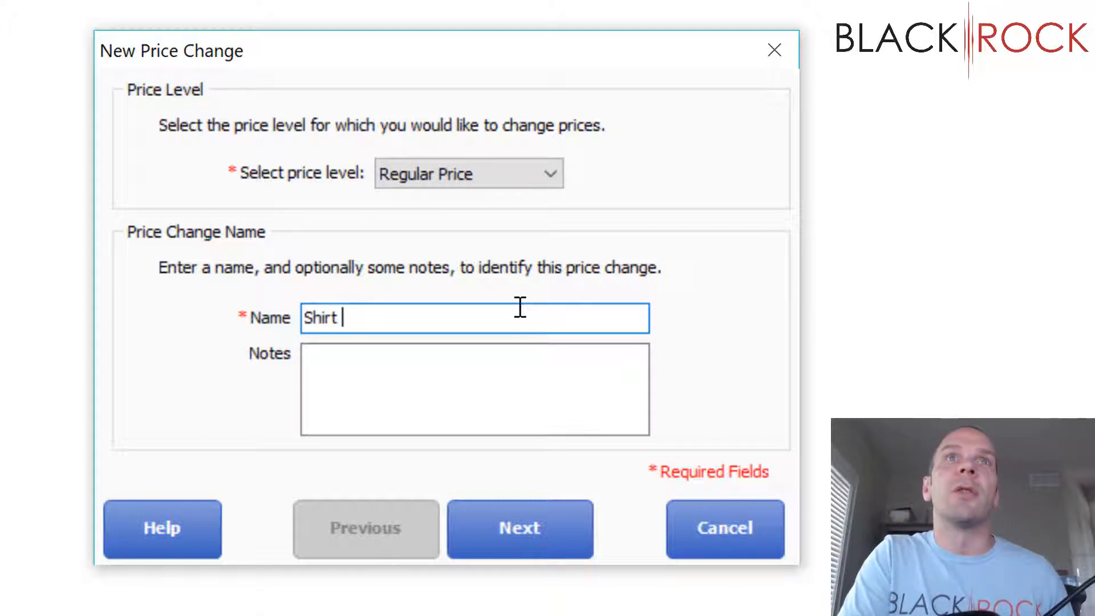
text(Reprice )
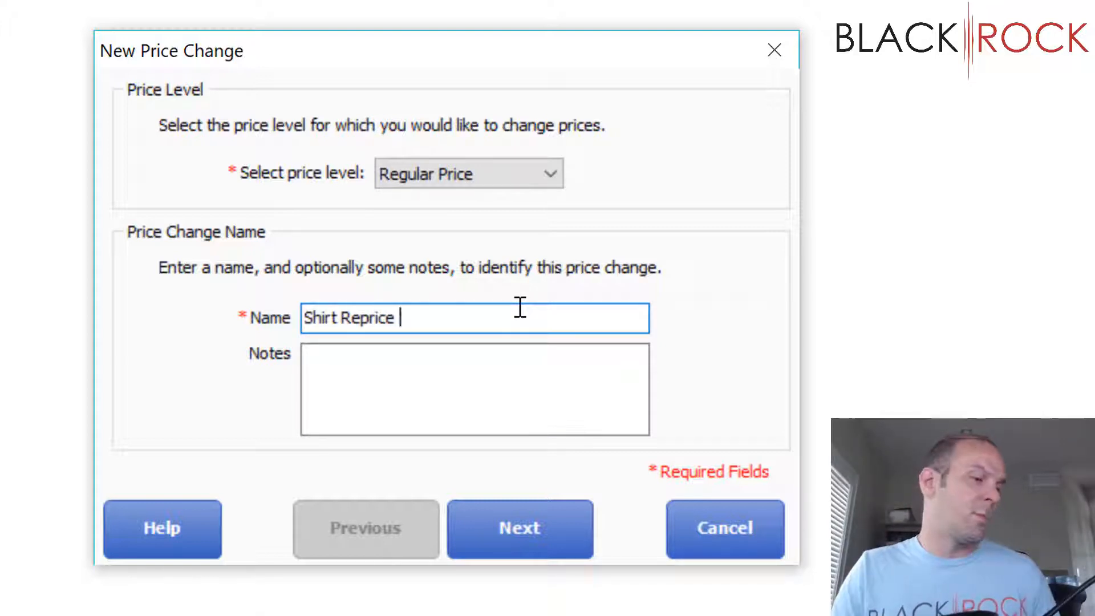
text(1)
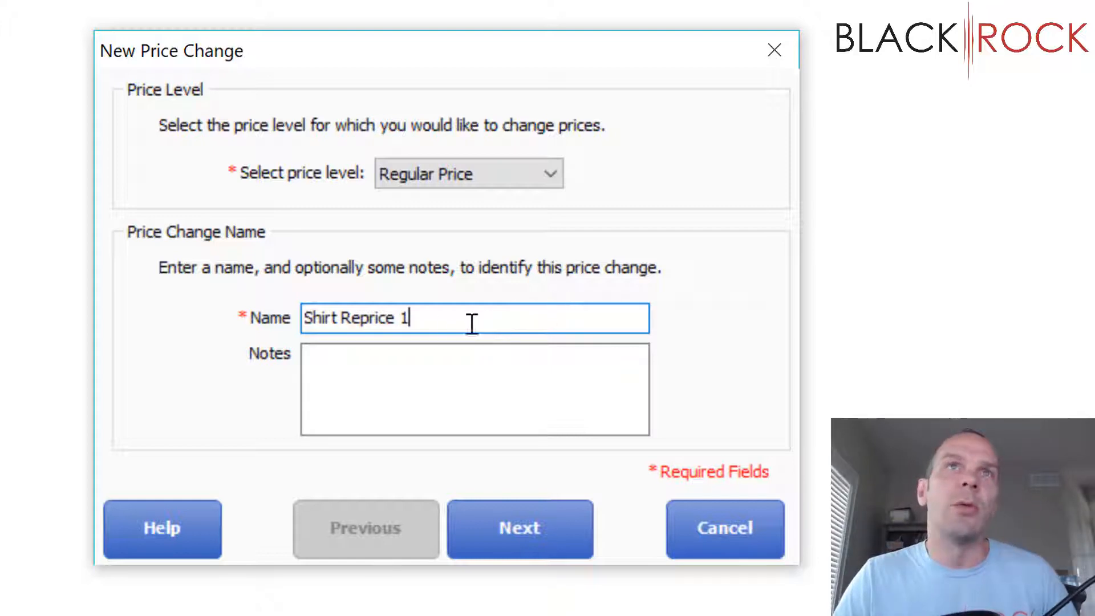
click(548, 520)
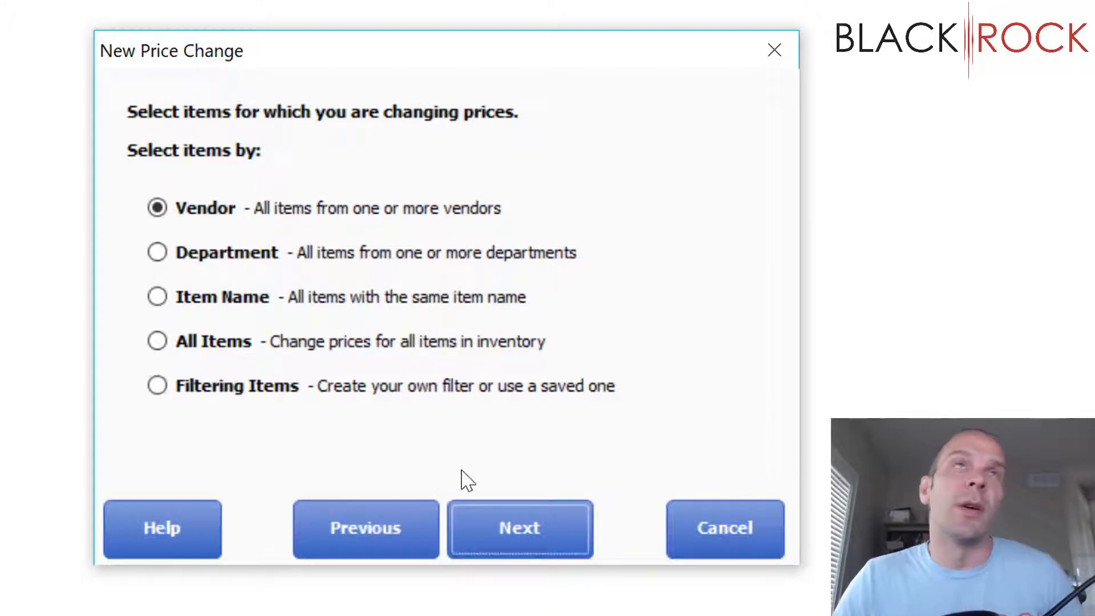
Step: Choose the items for the price change by department, including all items in the Shirts department
click(157, 253)
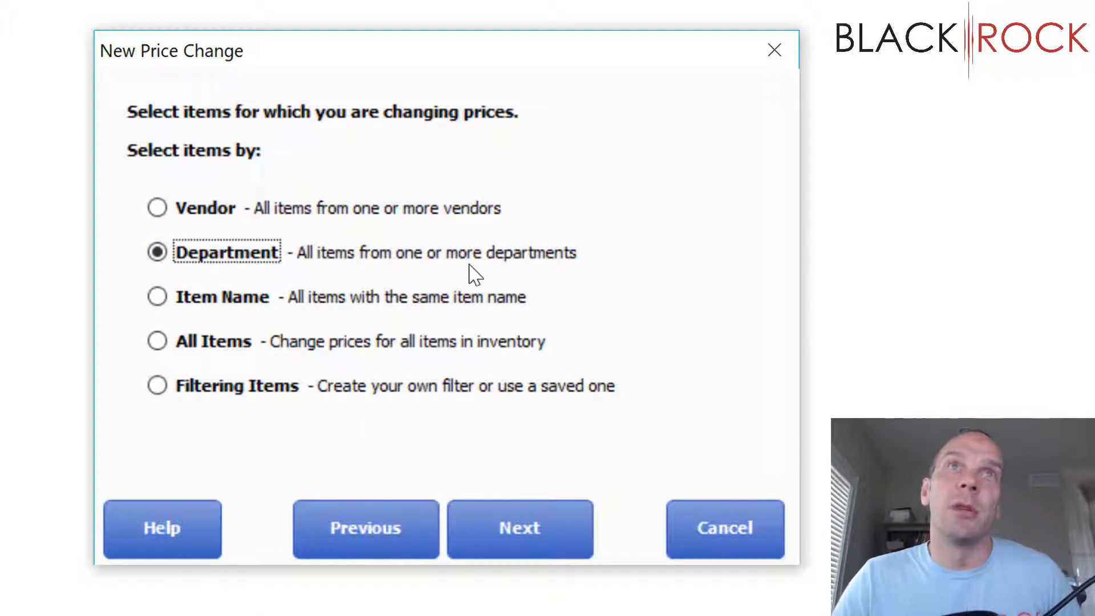
click(539, 527)
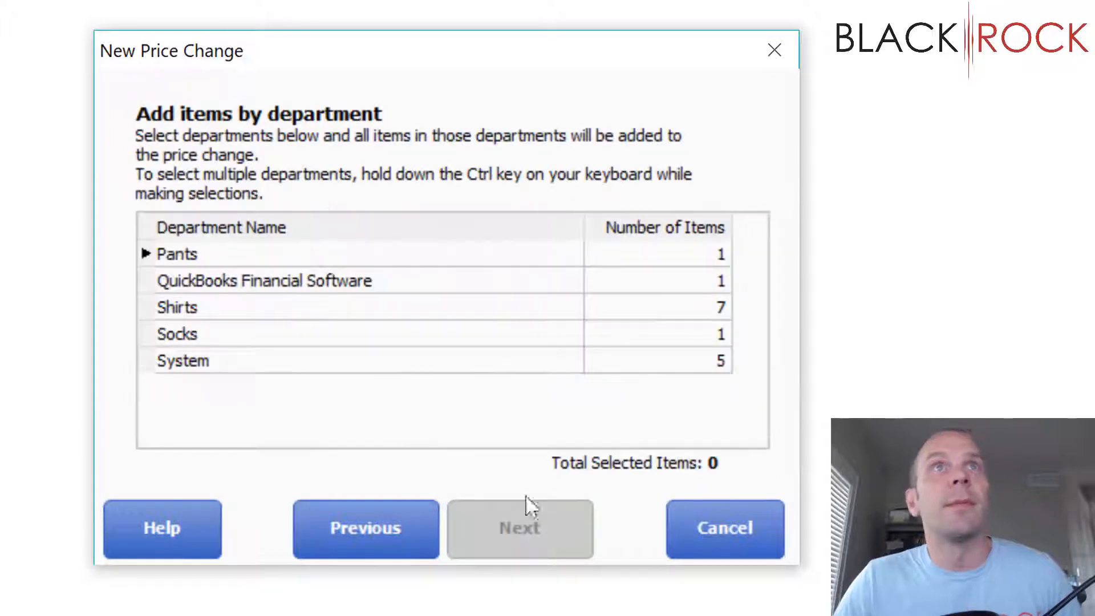
click(225, 311)
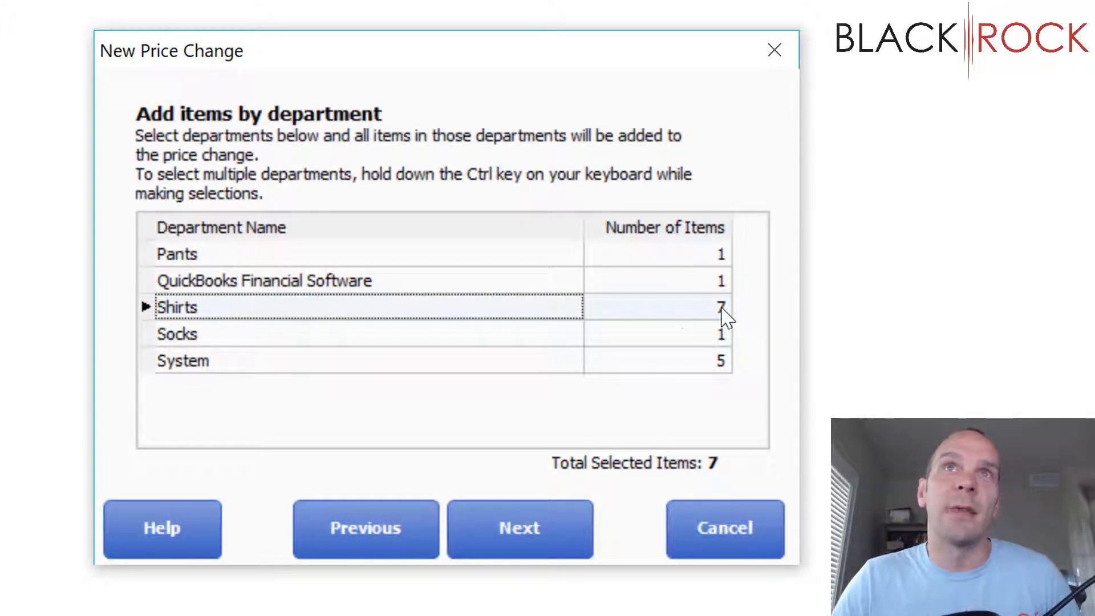
click(535, 525)
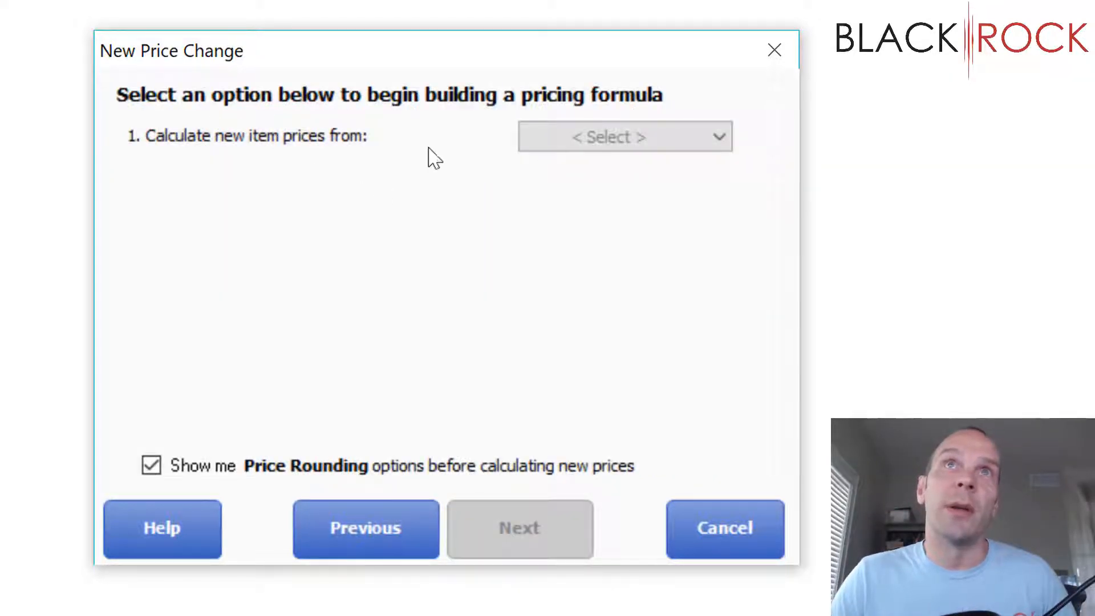
Step: Define the pricing formula to calculate new prices from cost, multiplying the cost by 2.5
click(619, 138)
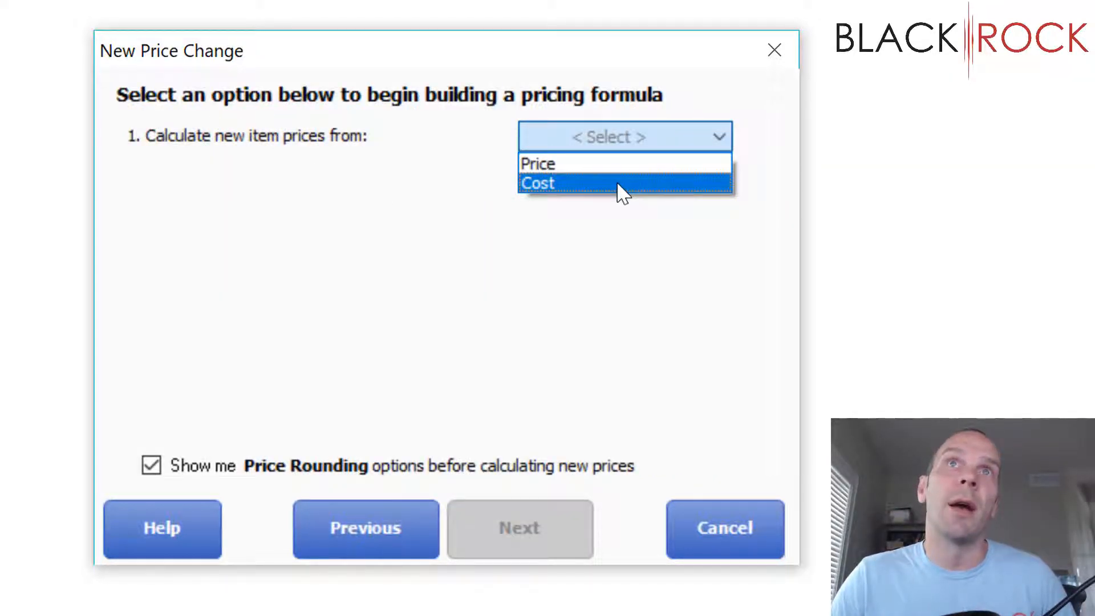
click(621, 187)
click(578, 142)
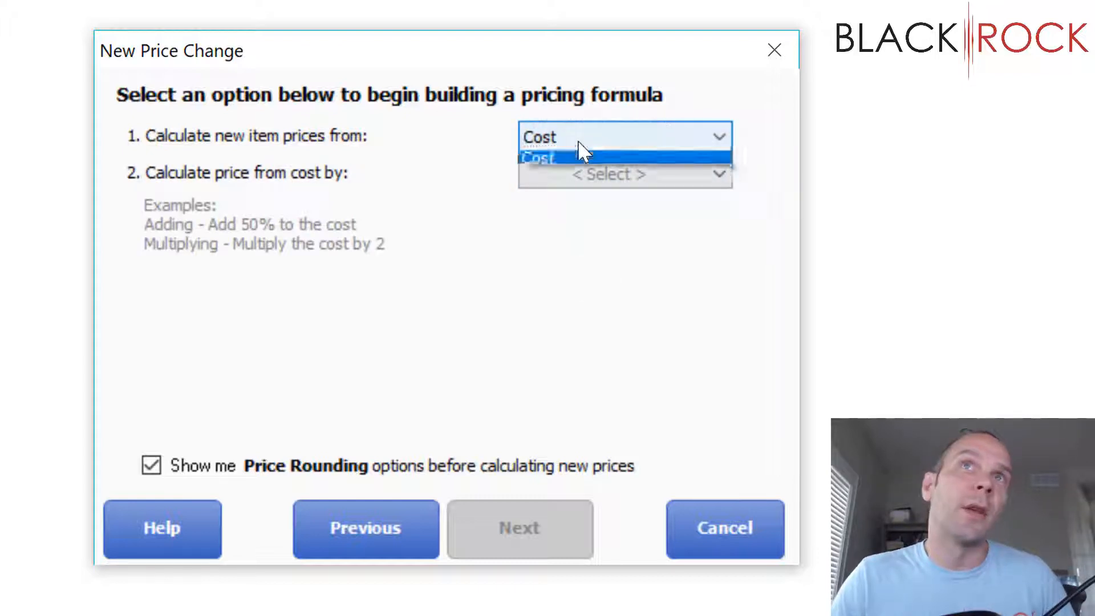
click(567, 180)
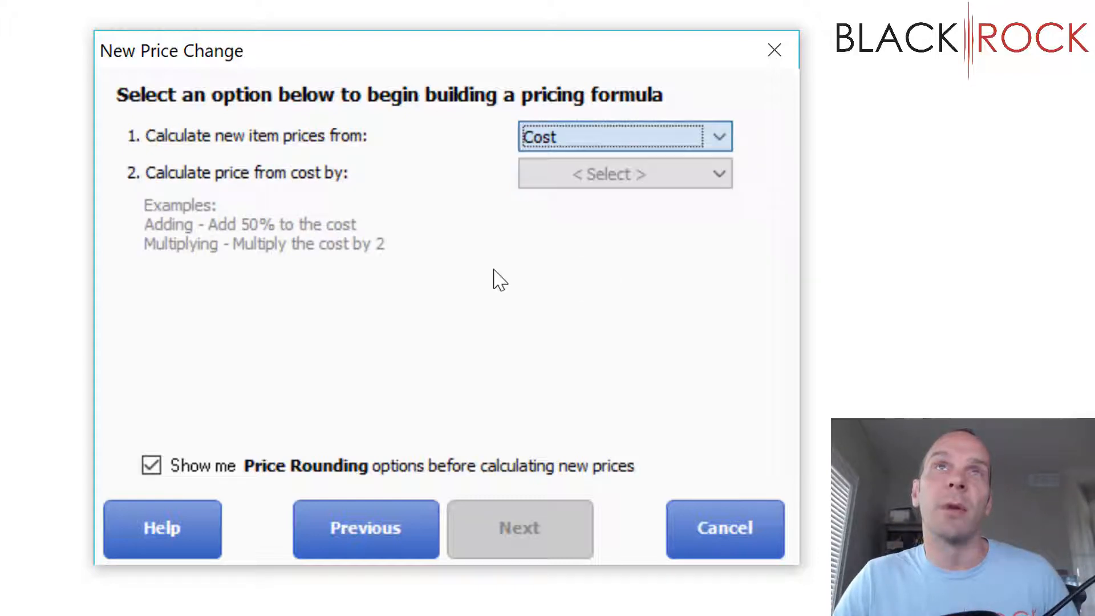
click(607, 172)
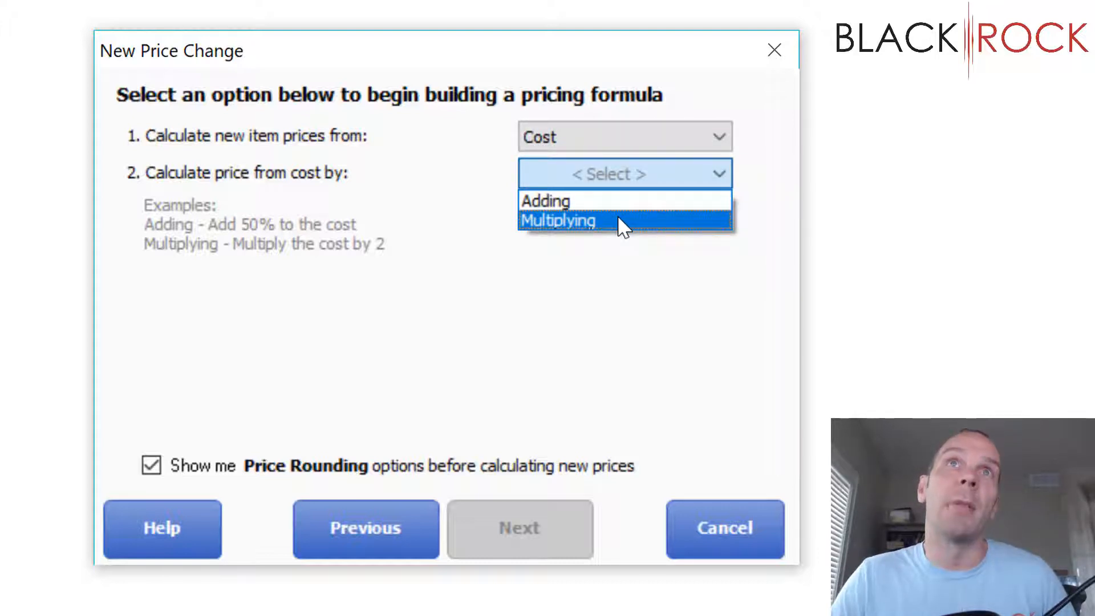
click(623, 227)
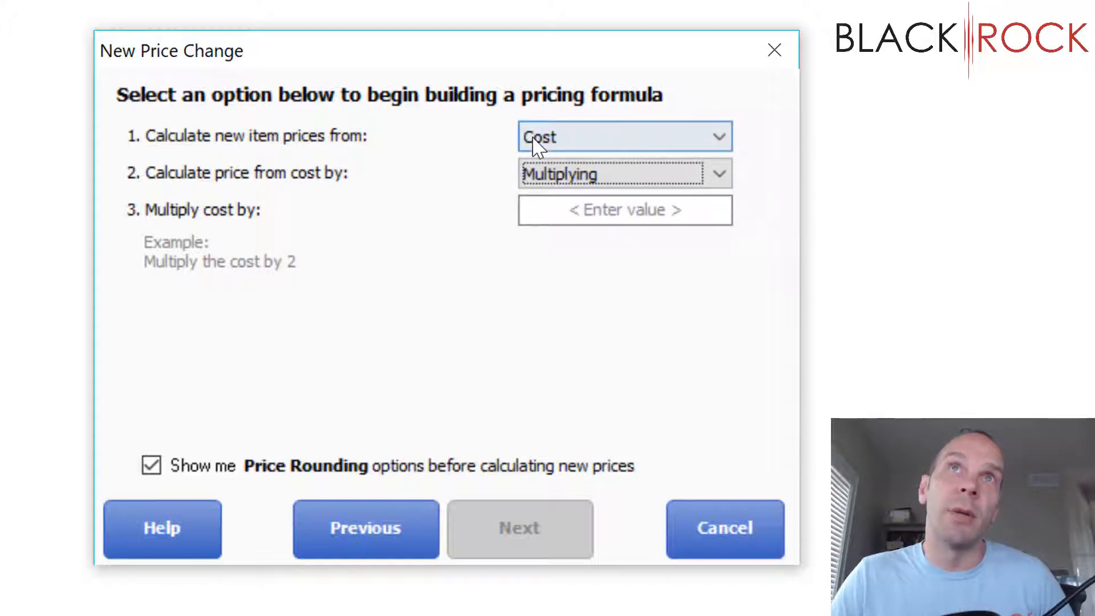
click(559, 209)
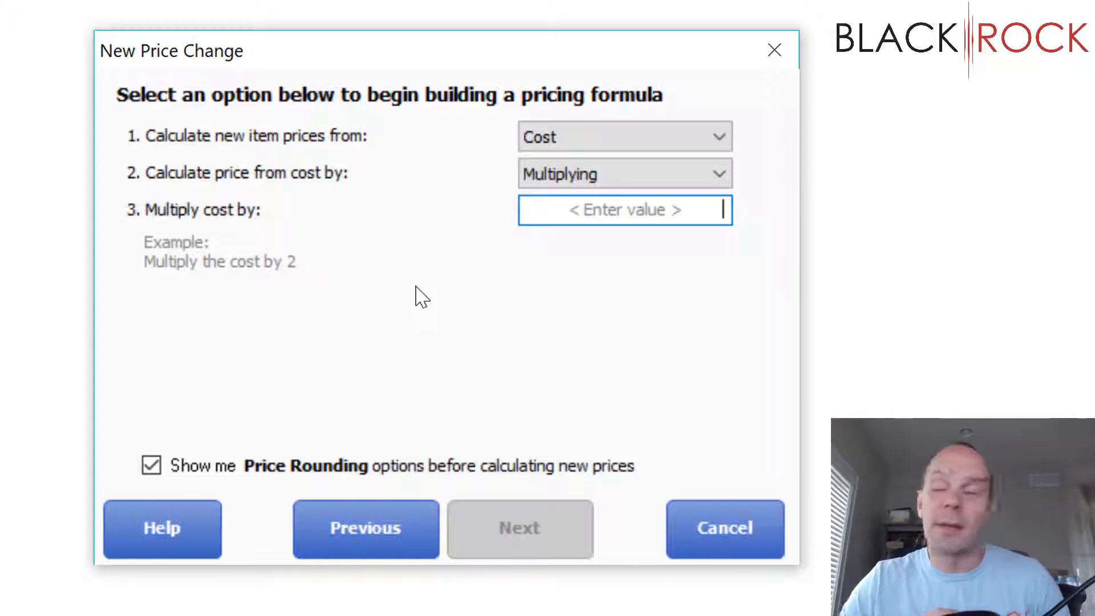
text(2.5)
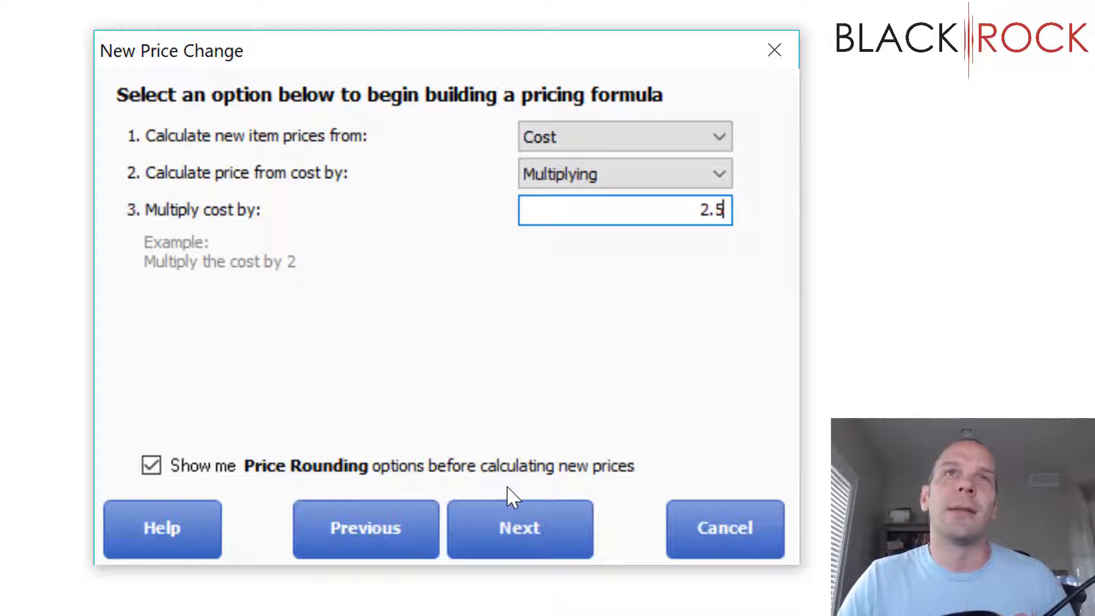
click(543, 521)
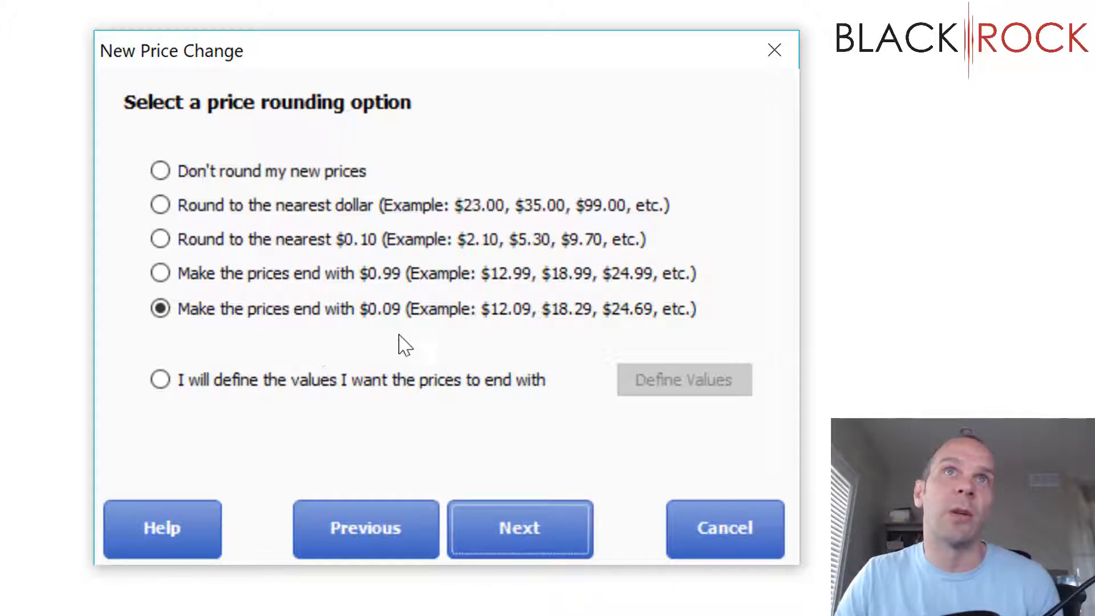
Step: Calculate the new shirt prices with endings of $0.09 and apply the price changes to inventory
click(529, 522)
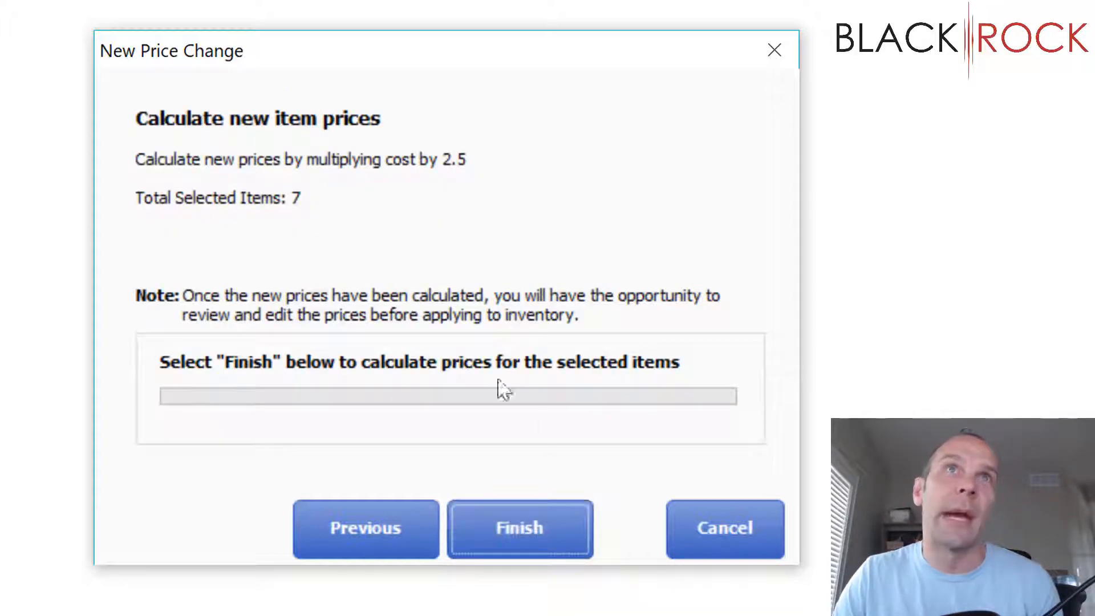
click(532, 517)
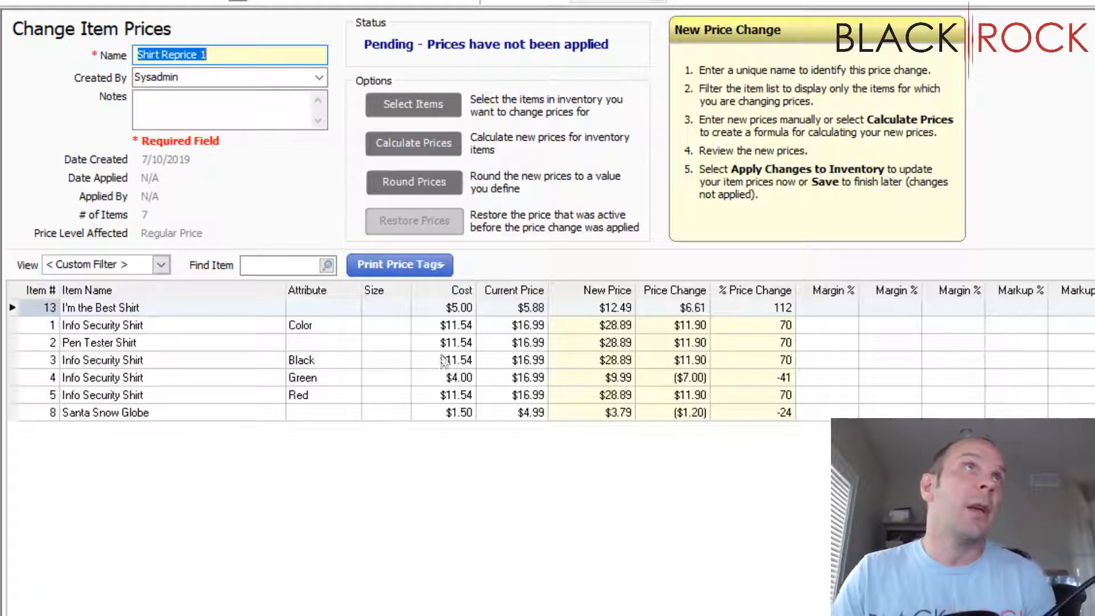
click(236, 110)
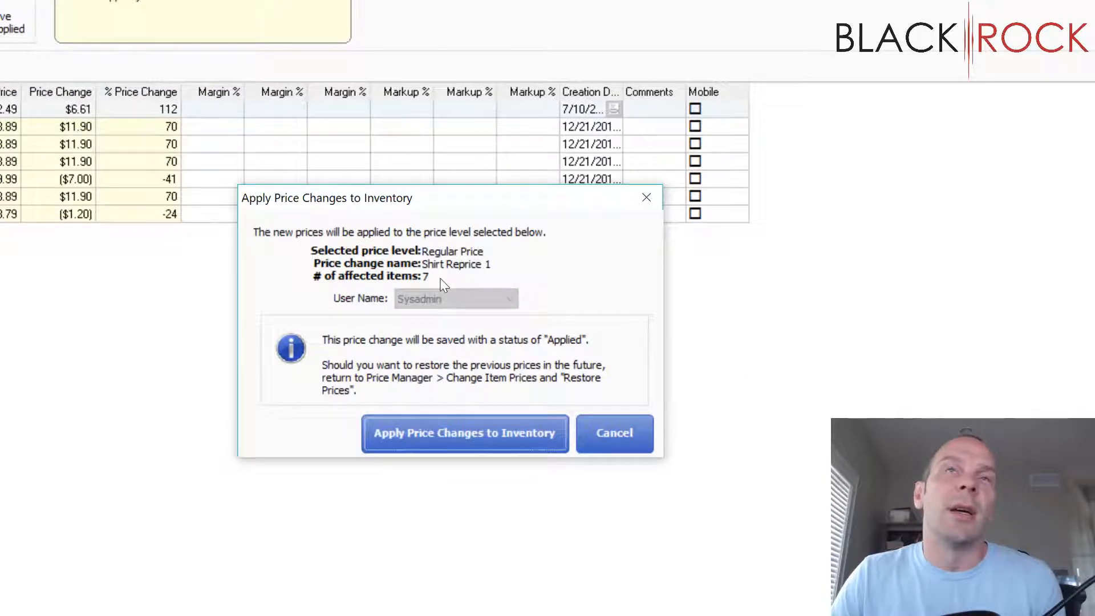
click(509, 443)
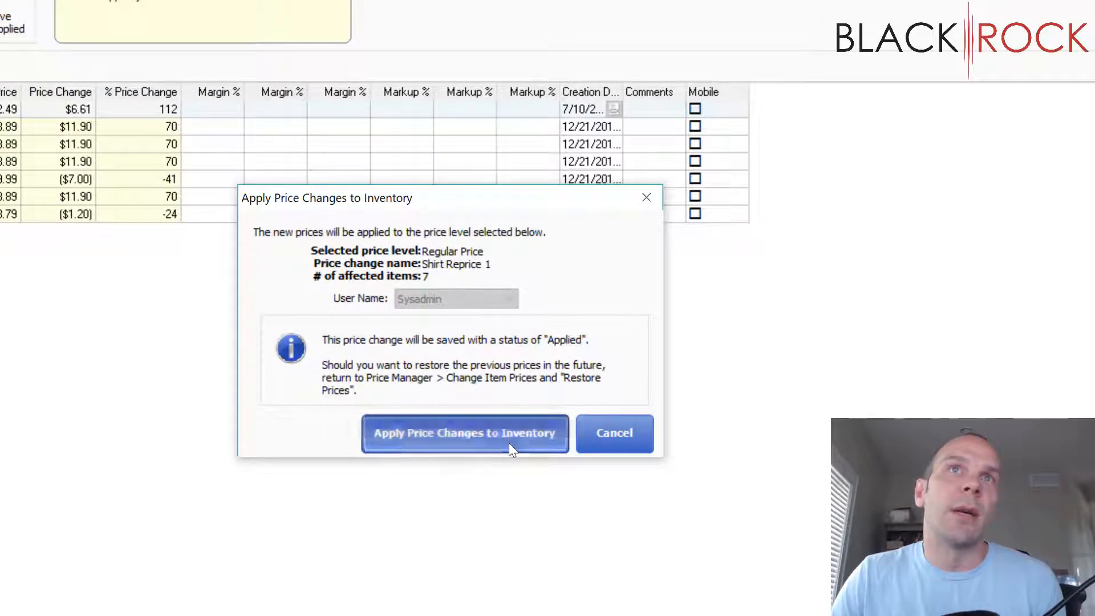
click(455, 347)
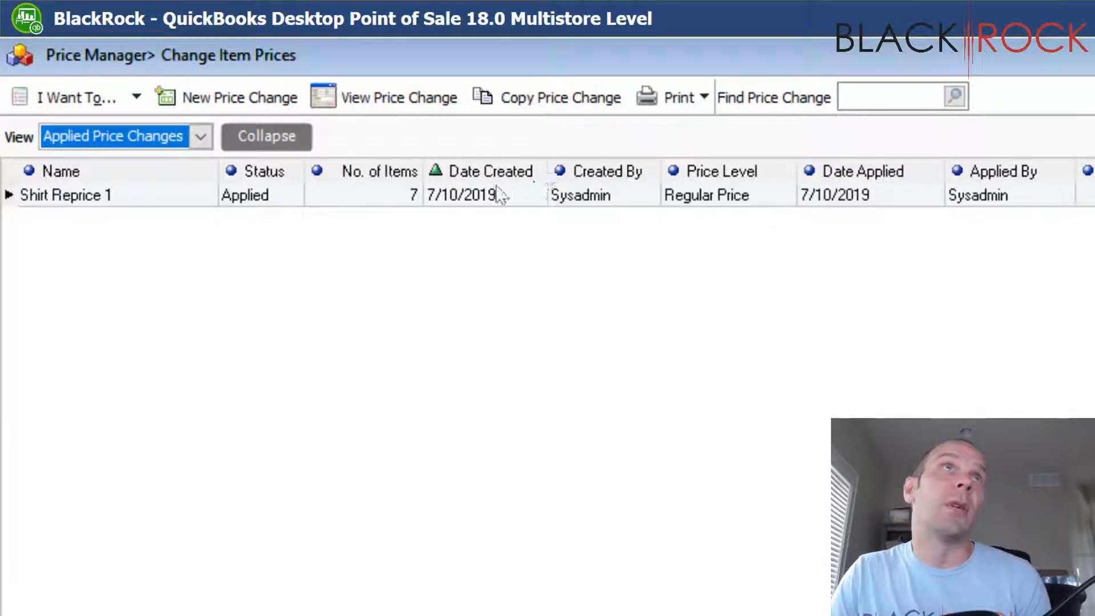
Step: View the options for the applied price change and check the regular prices of the shirts in the item list
click(106, 105)
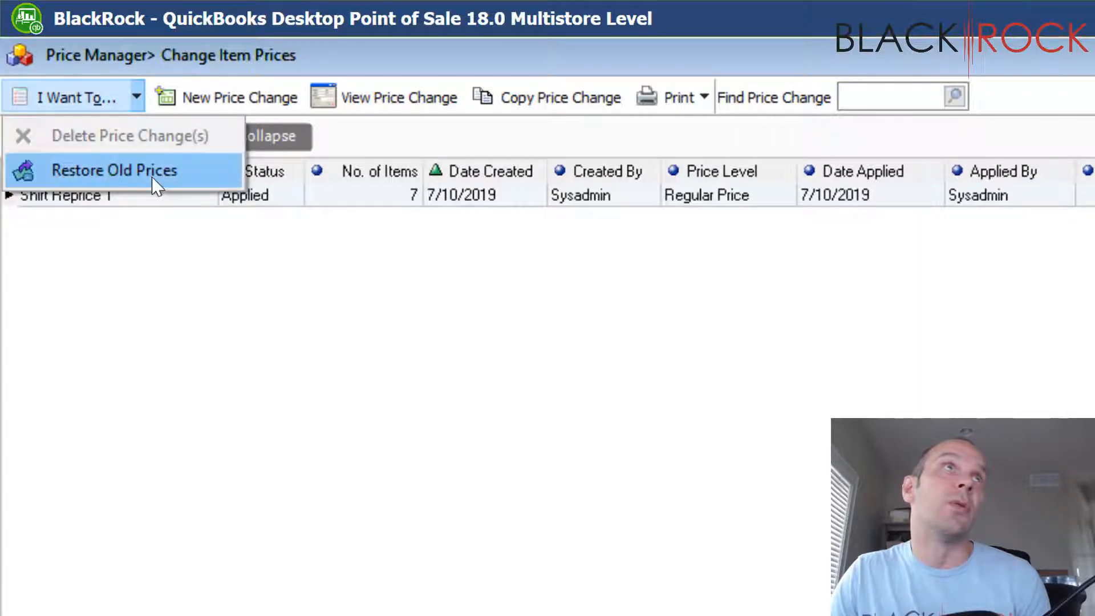
click(723, 573)
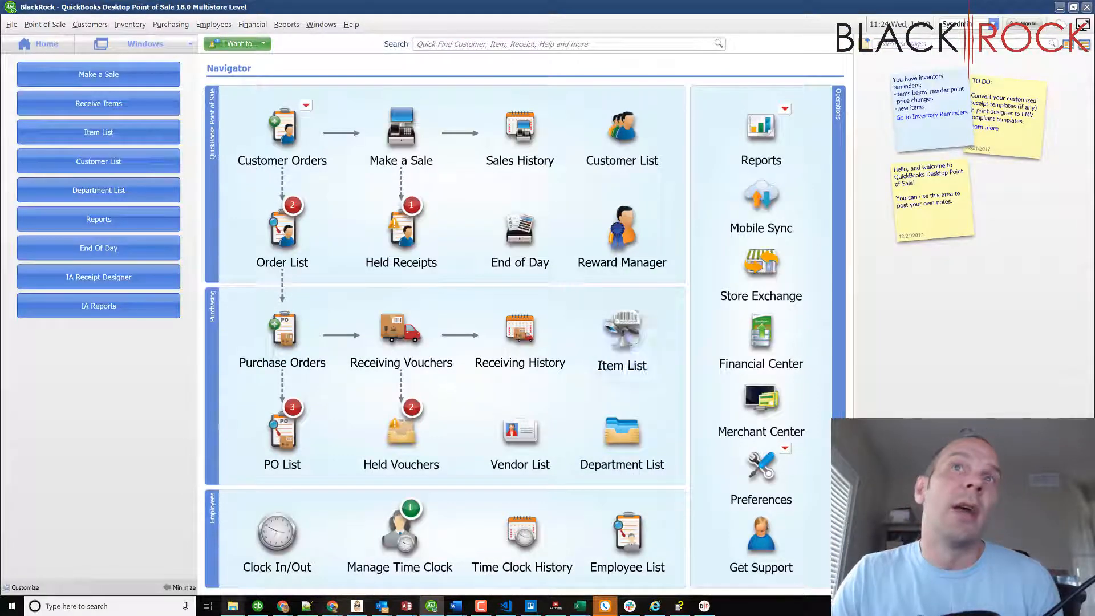
click(624, 337)
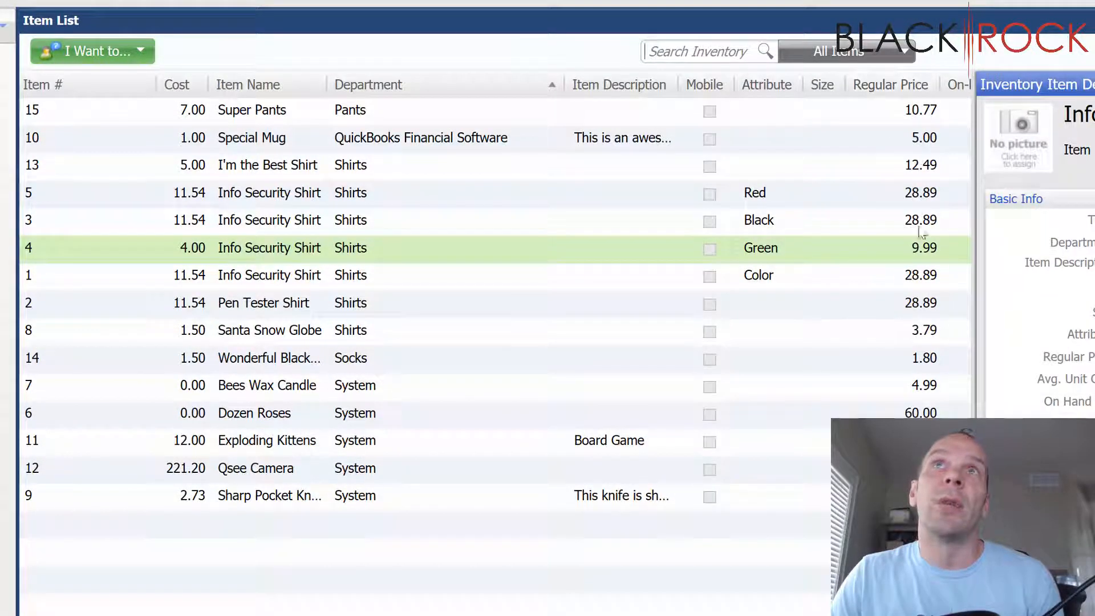
click(918, 227)
click(920, 250)
click(921, 278)
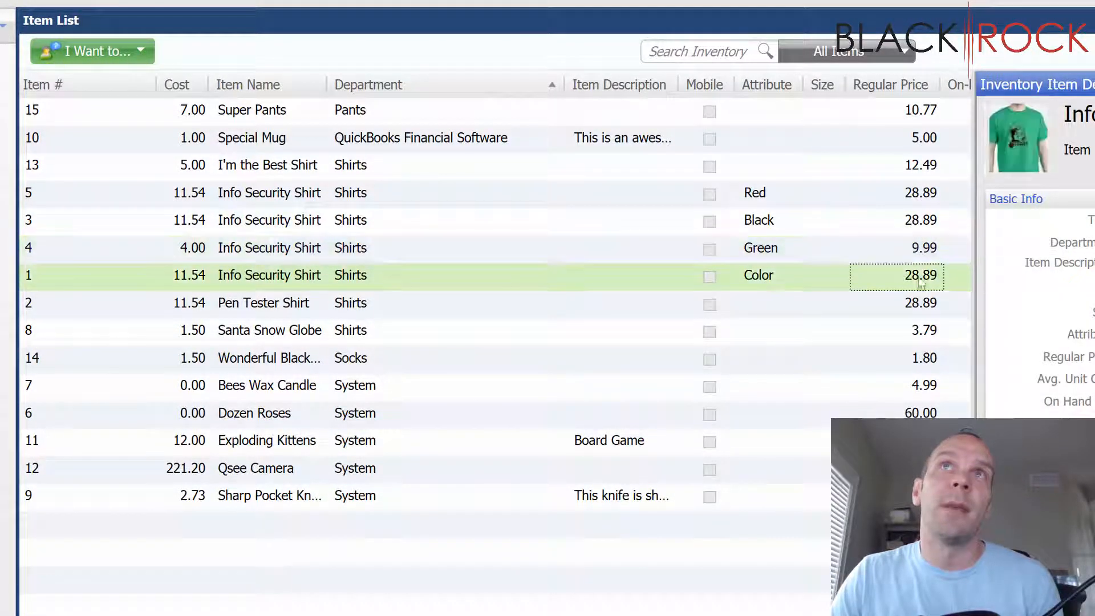
click(920, 306)
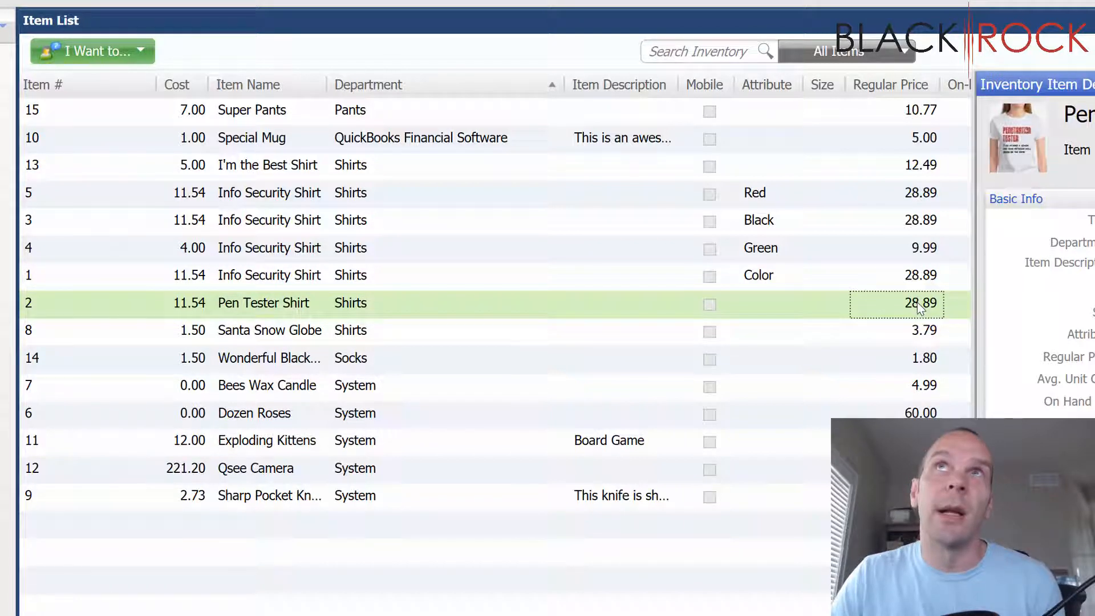